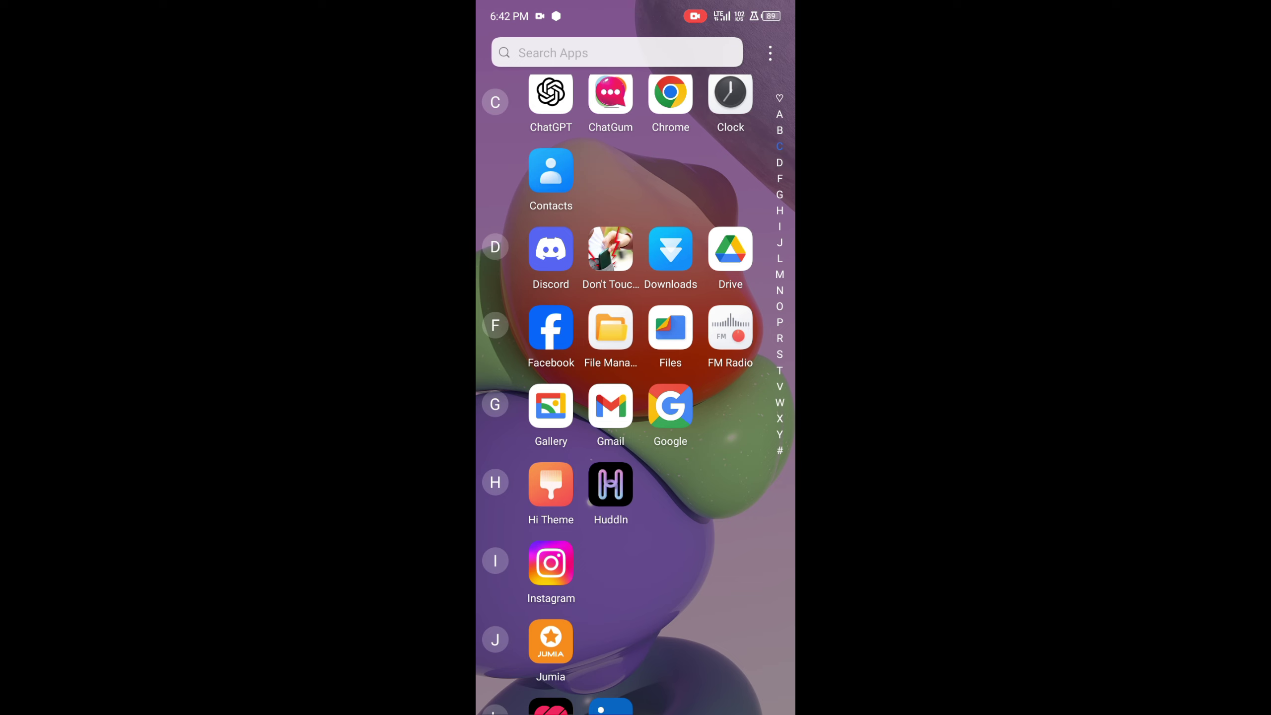
Launch Facebook from the app drawer and swipe across the tabs to your profile.
click(550, 327)
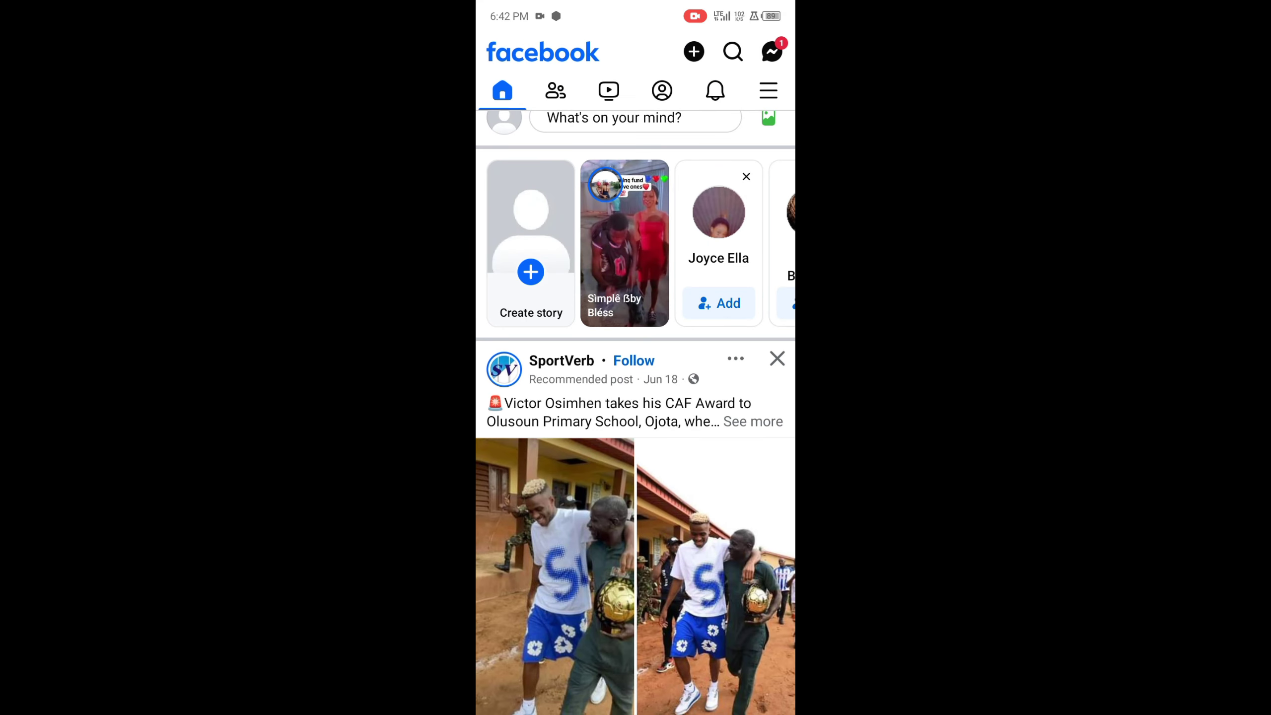
drag(687, 464, 537, 464)
drag(695, 466, 497, 466)
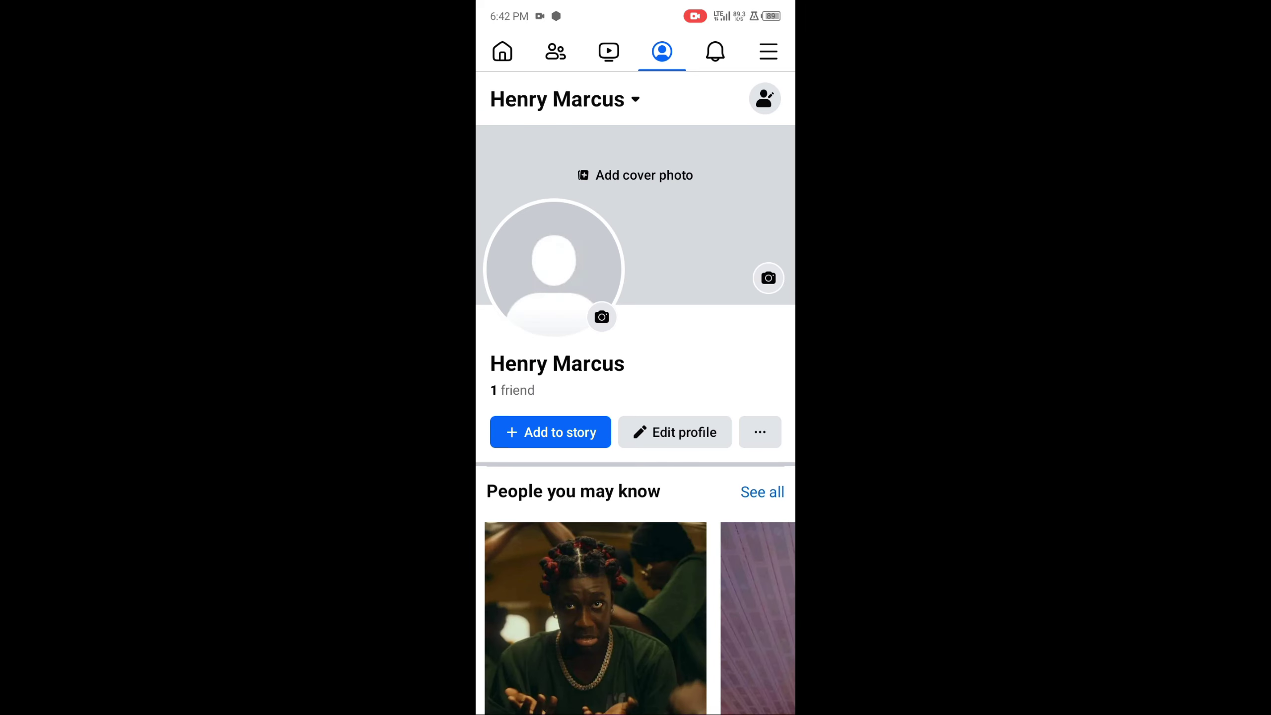
Open the Edit profile page for your account.
click(676, 432)
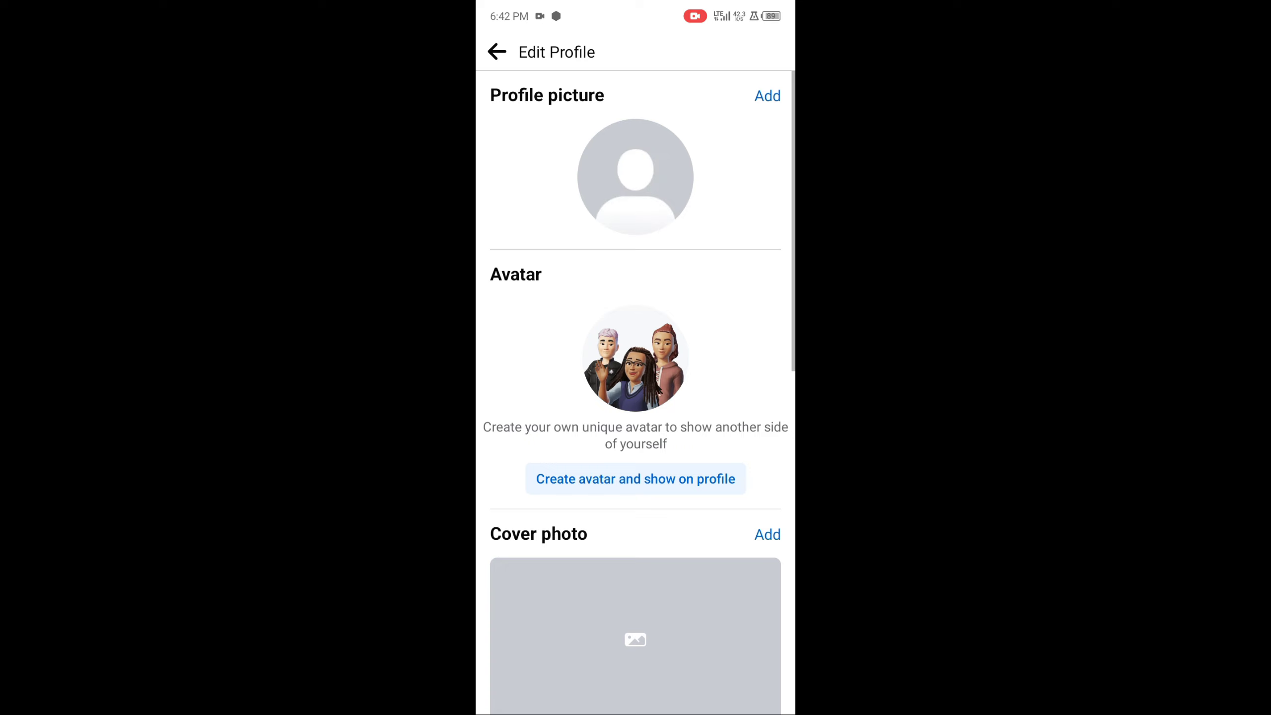
scroll(681, 597, down, 1)
scroll(685, 527, down, 3)
scroll(684, 543, down, 3)
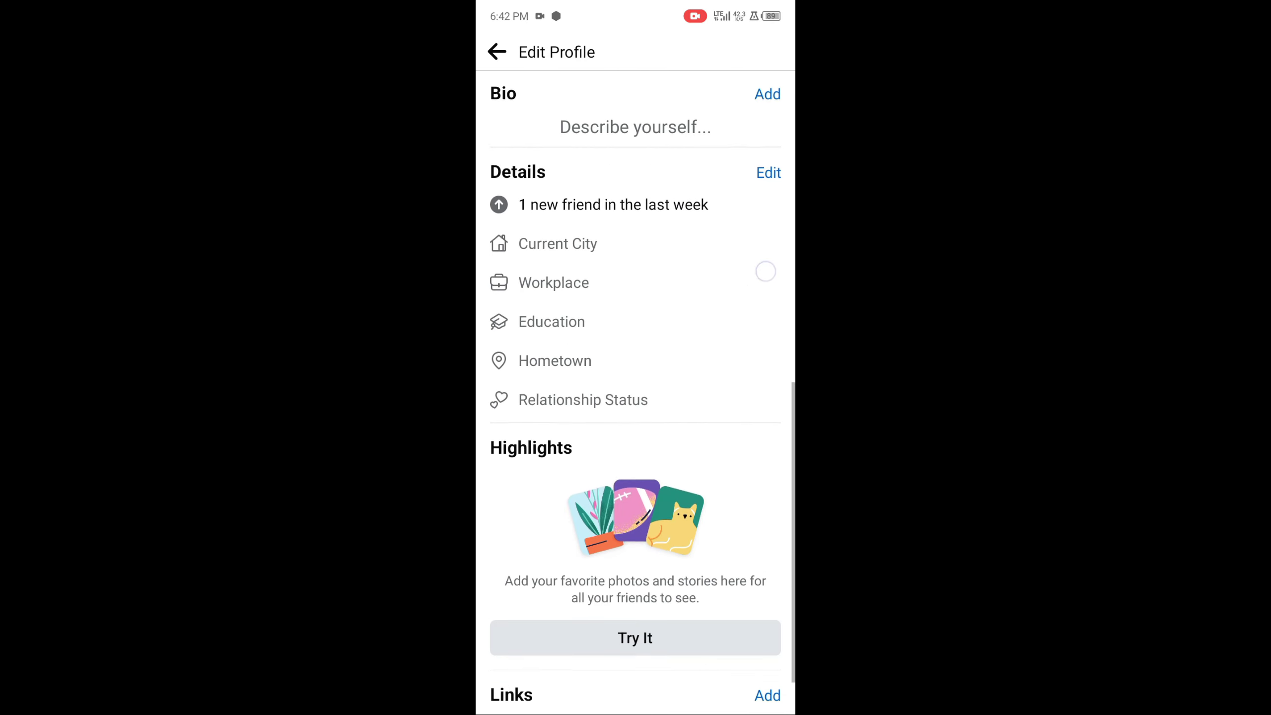
scroll(636, 397, down, 1)
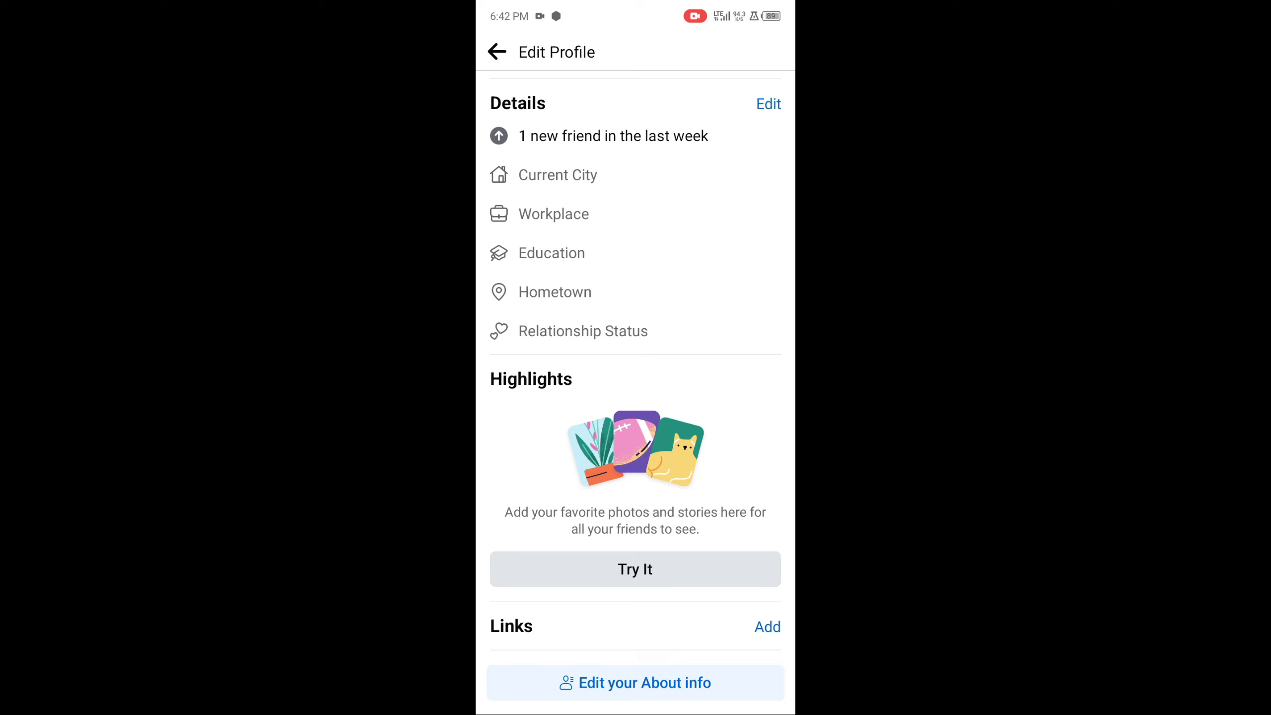
Open the Basic info editor in About info and bring up the birthday date picker.
click(683, 683)
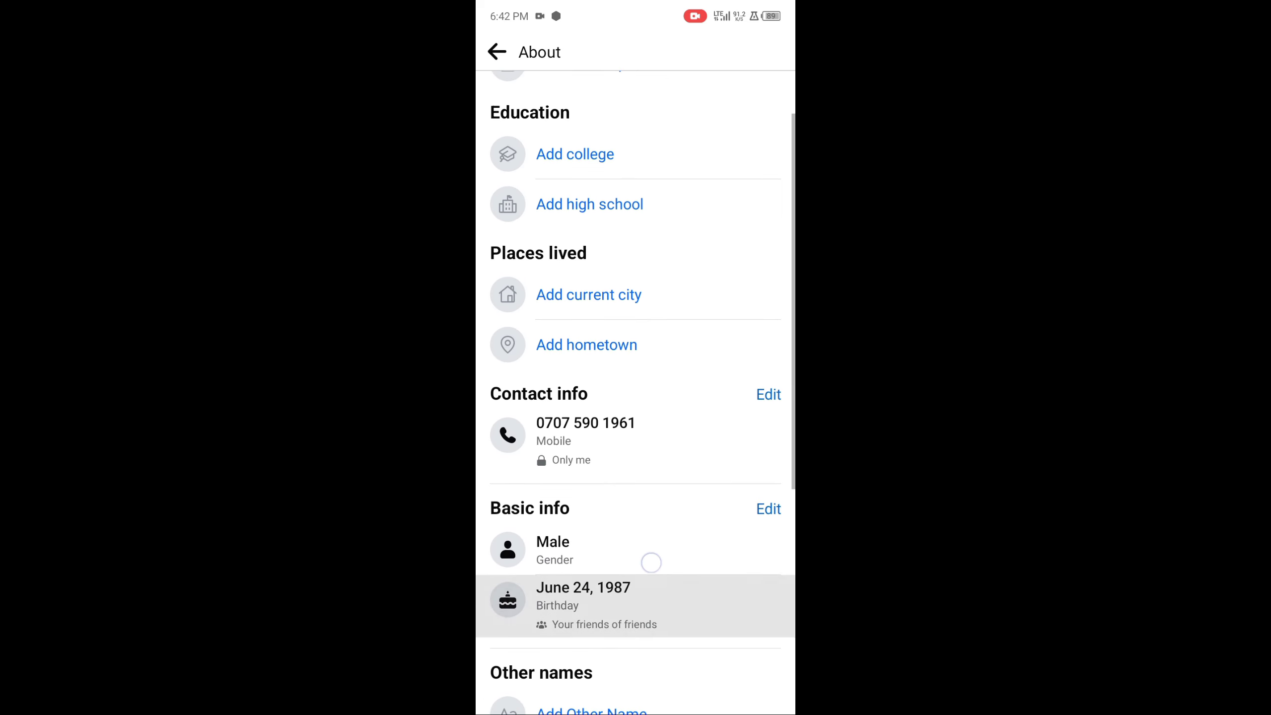
drag(657, 639, 645, 377)
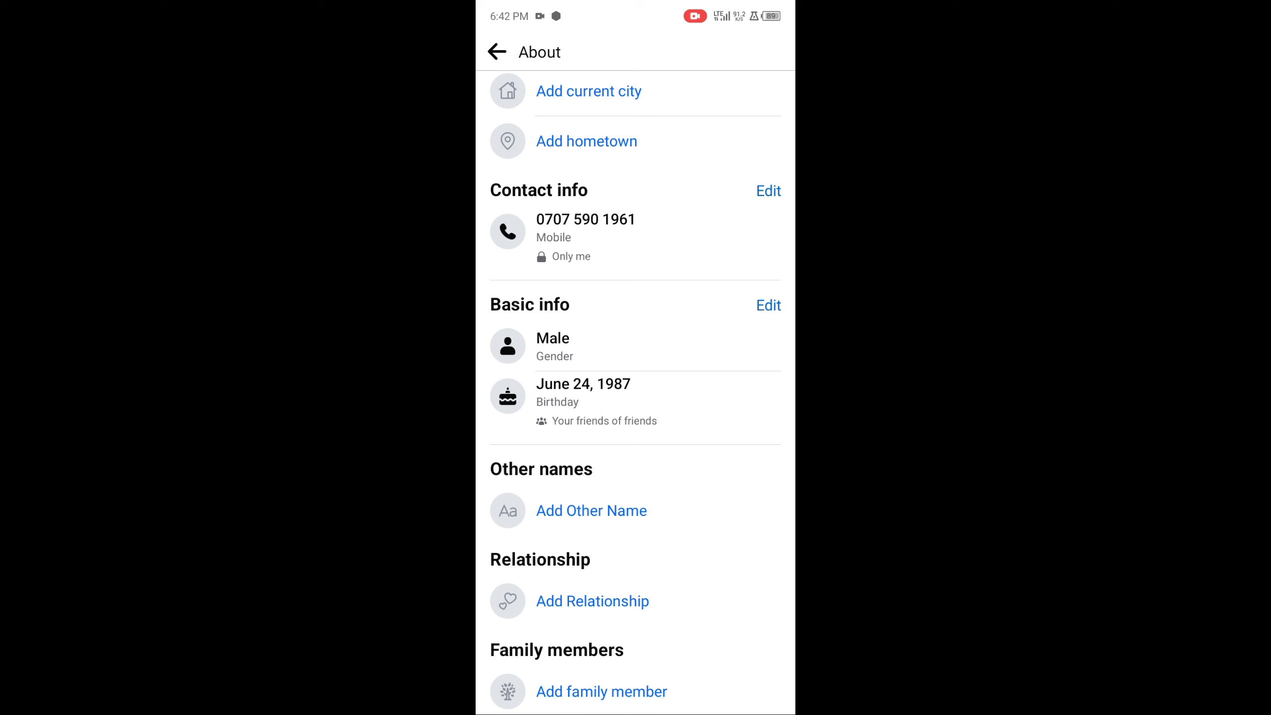
click(769, 305)
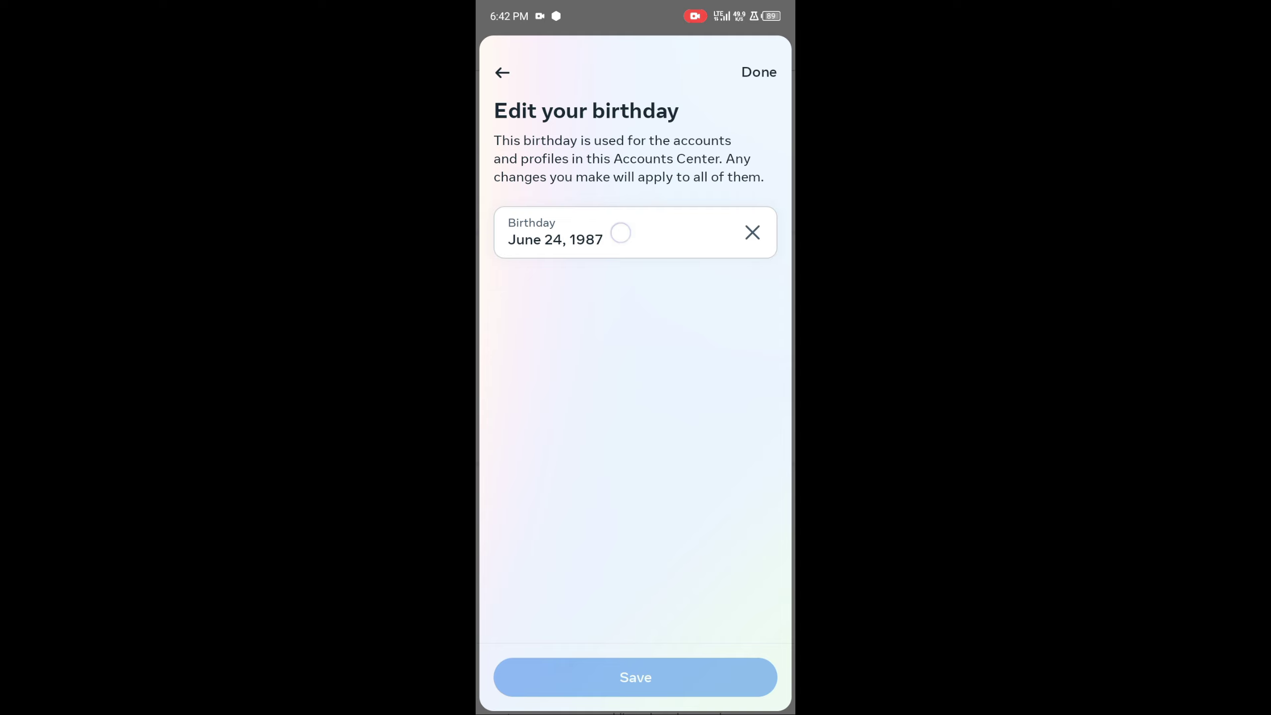
click(596, 240)
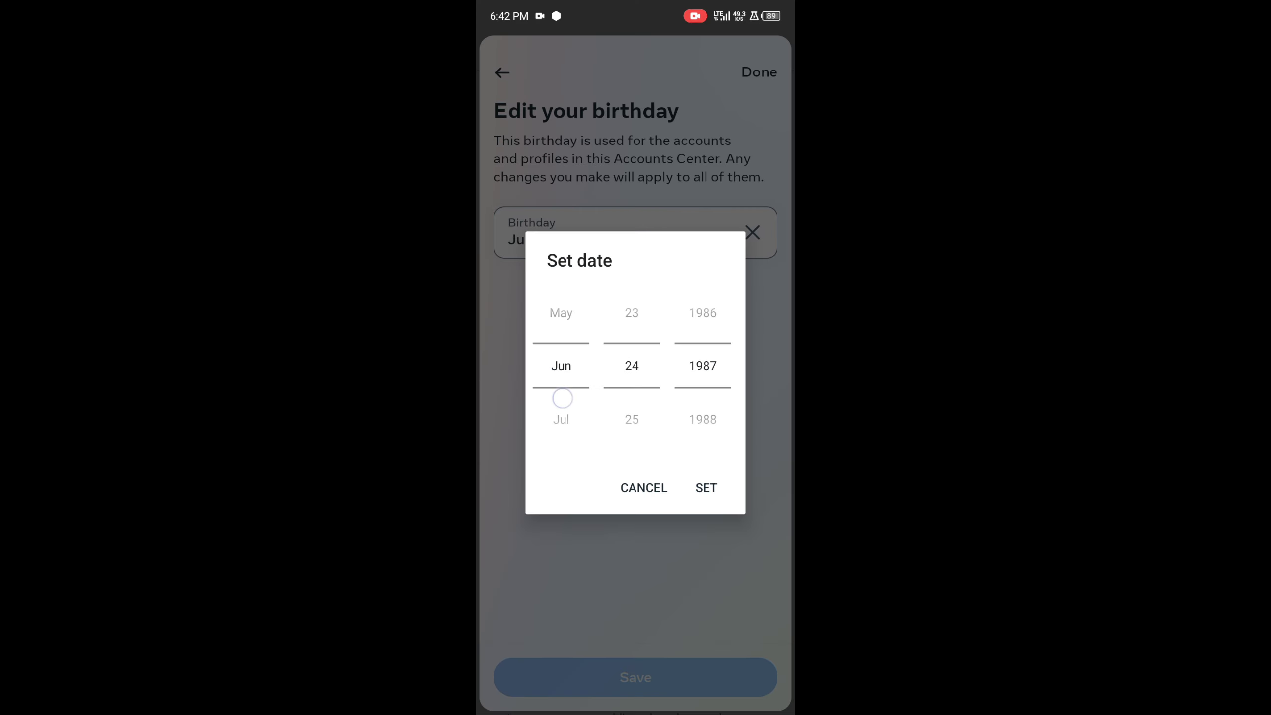
Change the birthday pickers from Jun 24, 1987 to Aug 25, 1988.
drag(562, 399, 561, 298)
drag(630, 365, 652, 288)
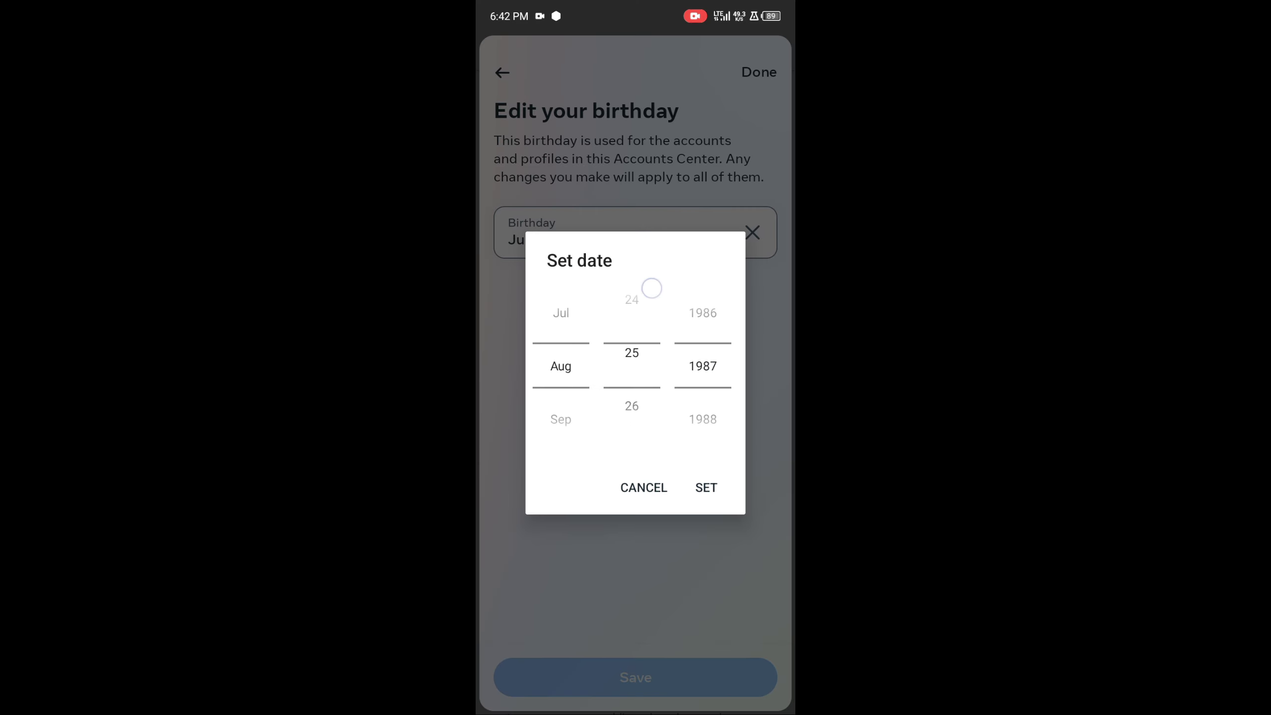
drag(704, 370, 736, 284)
Confirm August 25, 1988 in the Set date dialog.
click(706, 487)
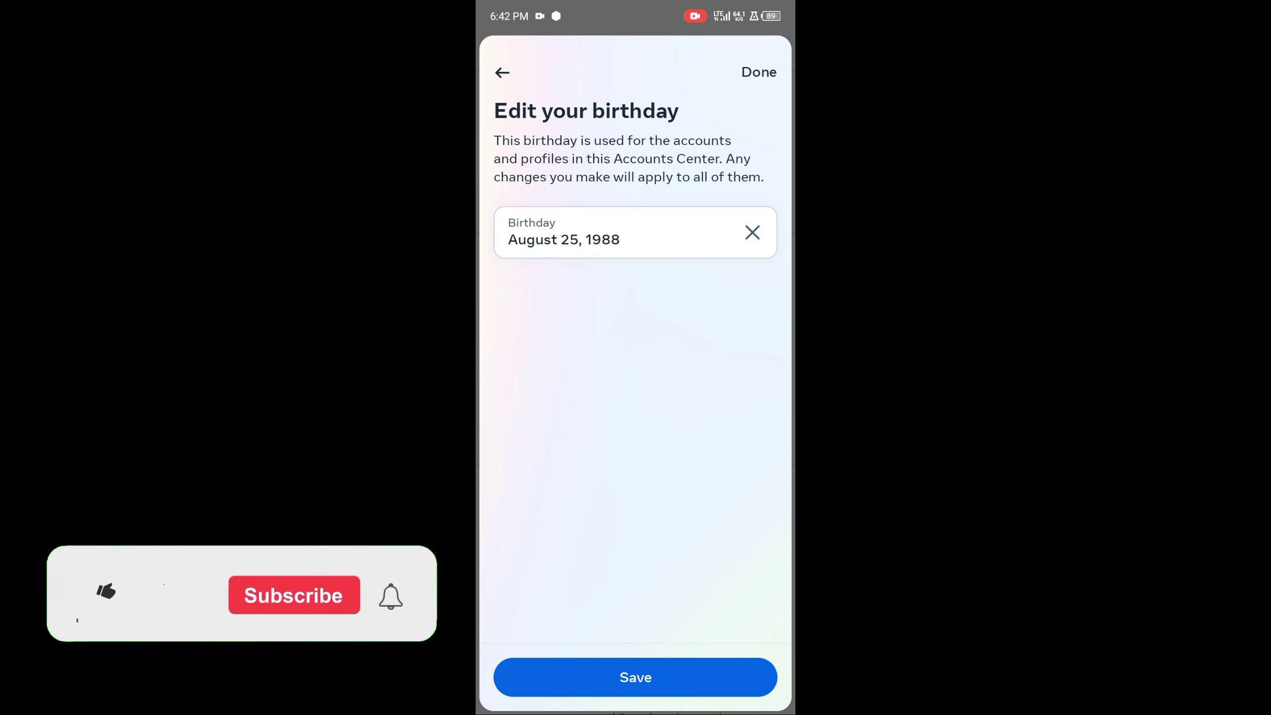